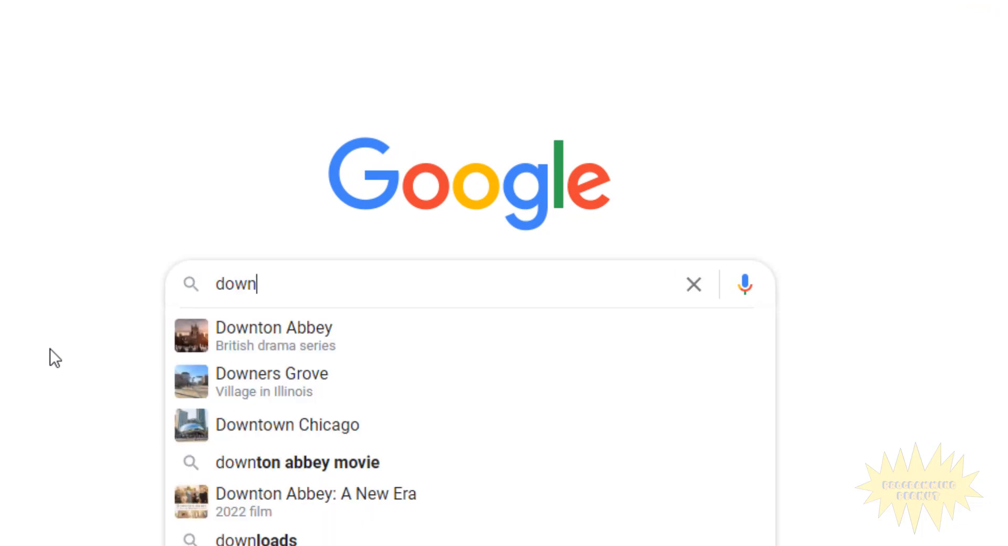
# - Search Google for "download intellij" and open the JetBrains IntelliJ IDEA download page
pyautogui.write('ellij')
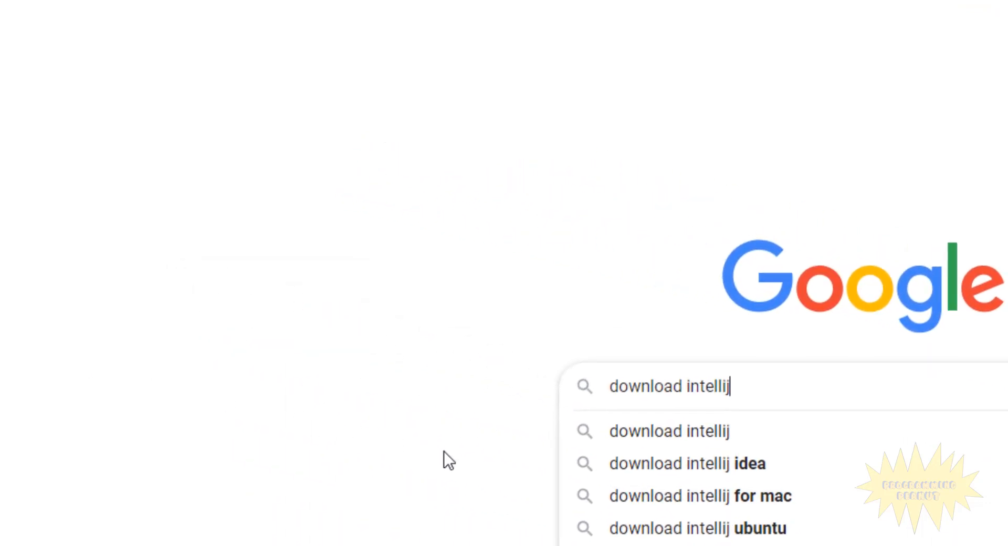
pyautogui.press('Return')
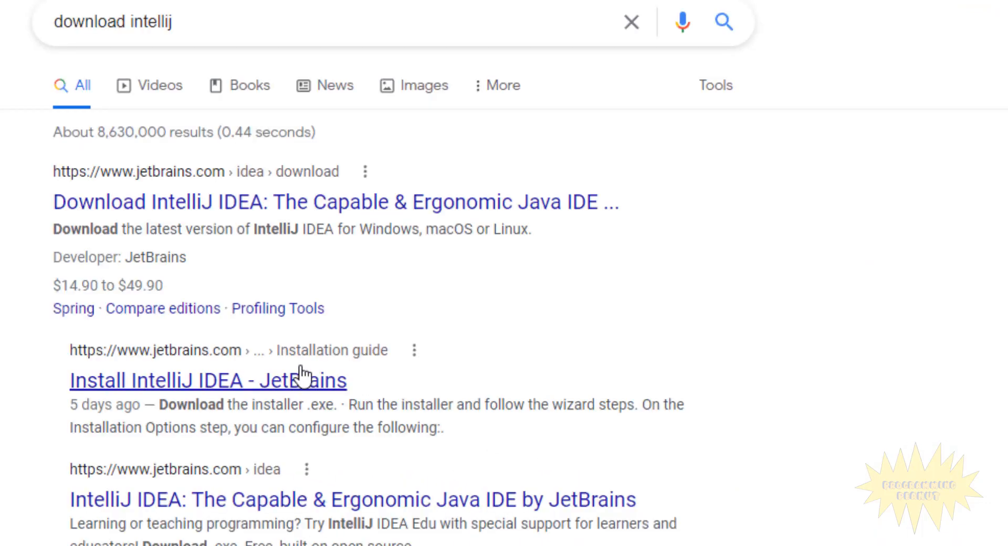
pyautogui.click(100, 205)
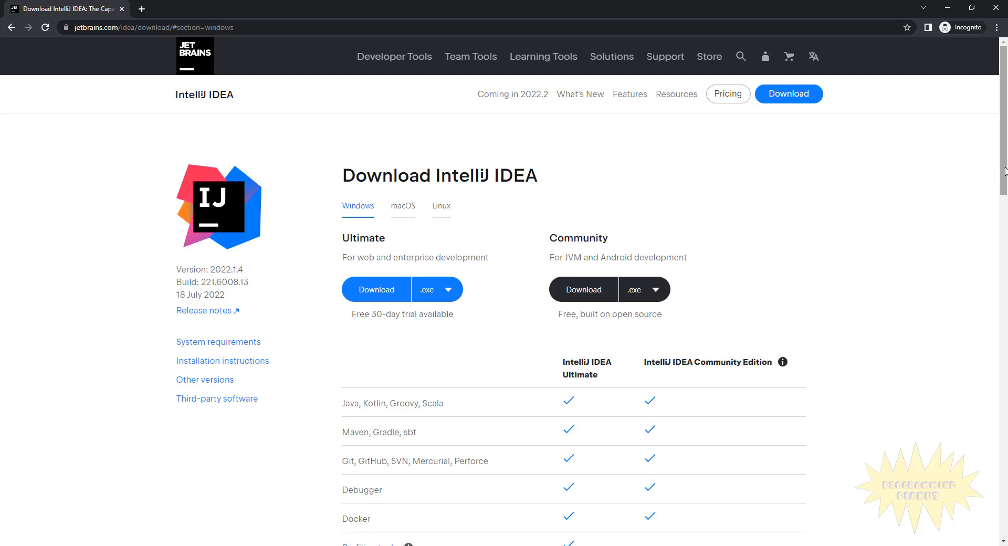
# - Compare the Ultimate and Community editions and download the Windows .exe installer for the Community edition
pyautogui.moveTo(1005, 171); pyautogui.dragTo(1005, 176)
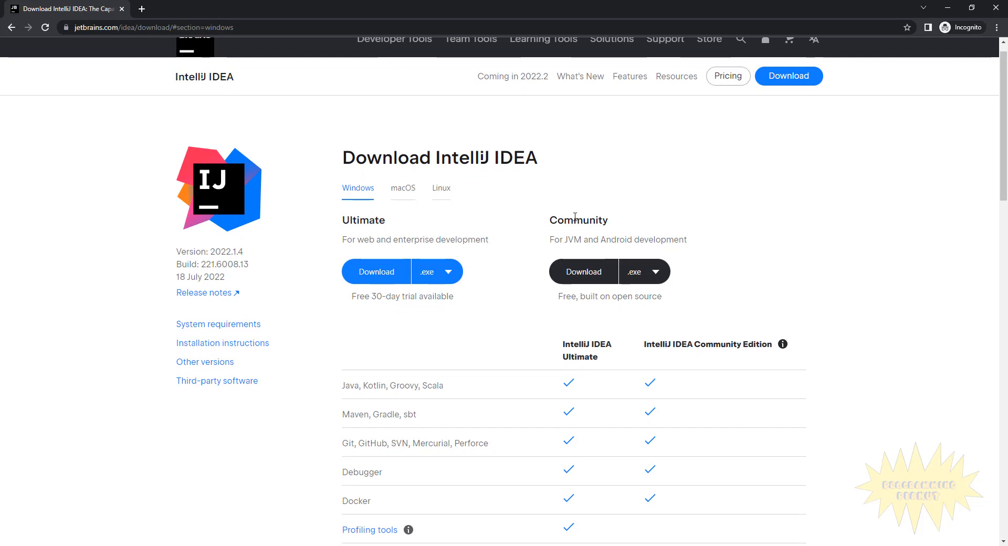
pyautogui.scroll(-3, 578, 220)
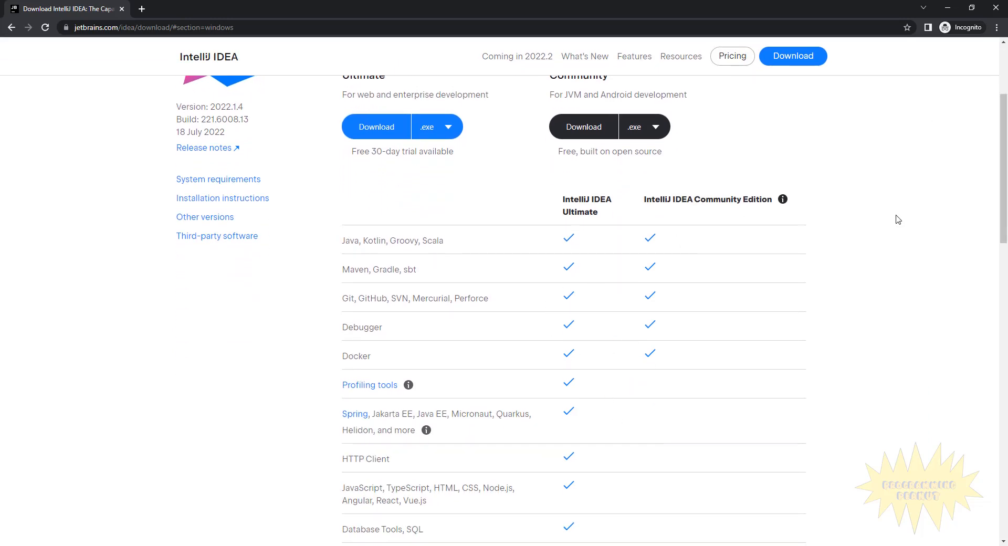
pyautogui.moveTo(1007, 194); pyautogui.dragTo(1007, 165)
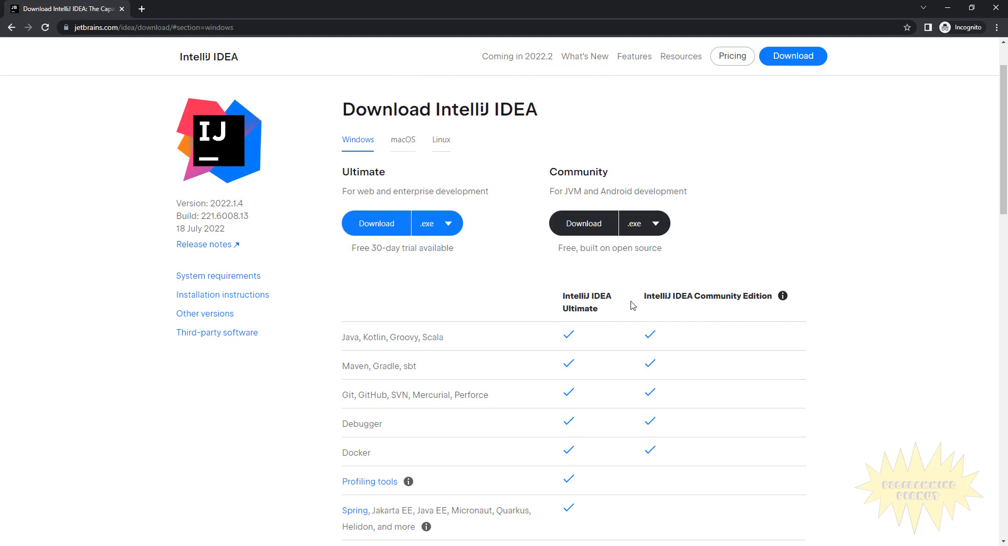
pyautogui.click(584, 224)
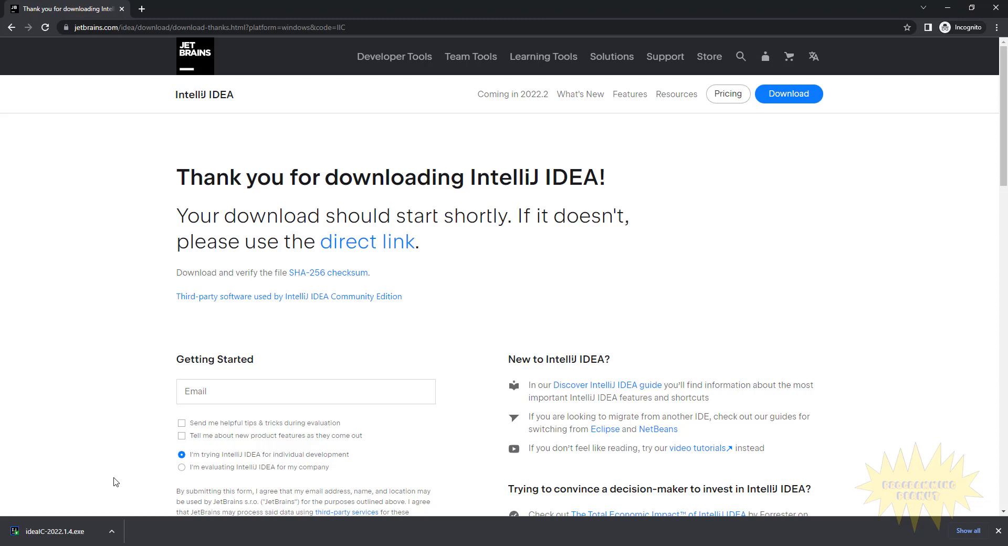
# - Install IntelliJ IDEA Community Edition with the default folder, options and JetBrains Start Menu folder, and have it run after setup
pyautogui.click(94, 531)
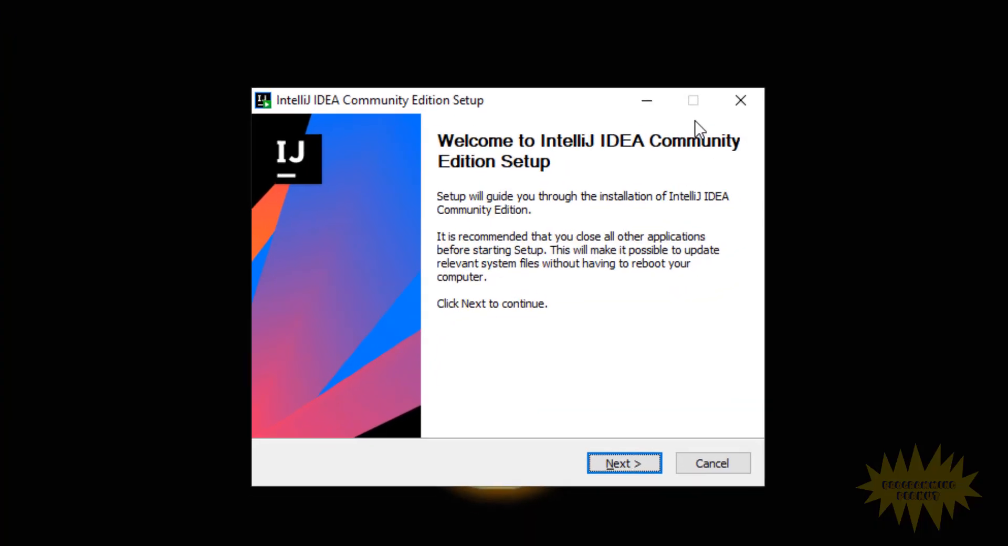
pyautogui.click(621, 475)
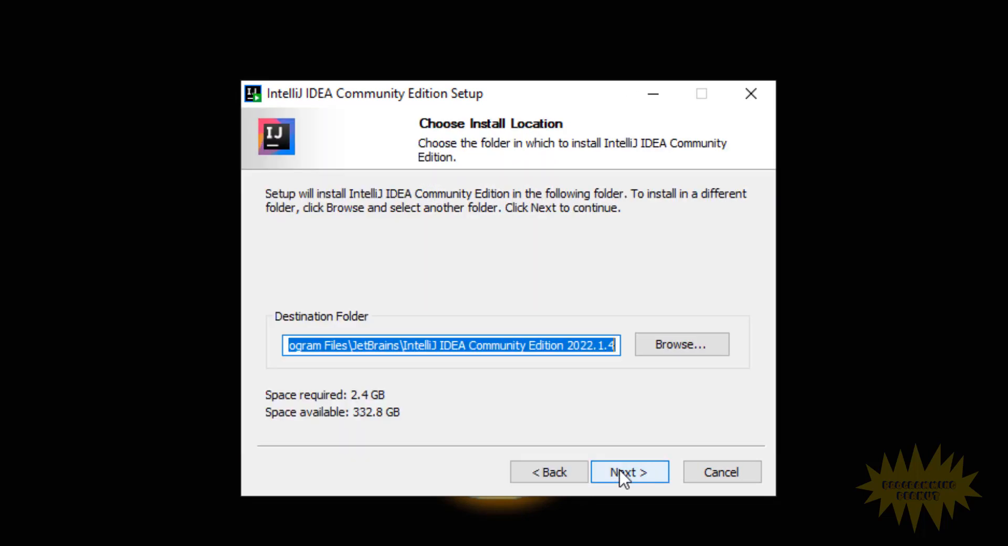
pyautogui.click(620, 471)
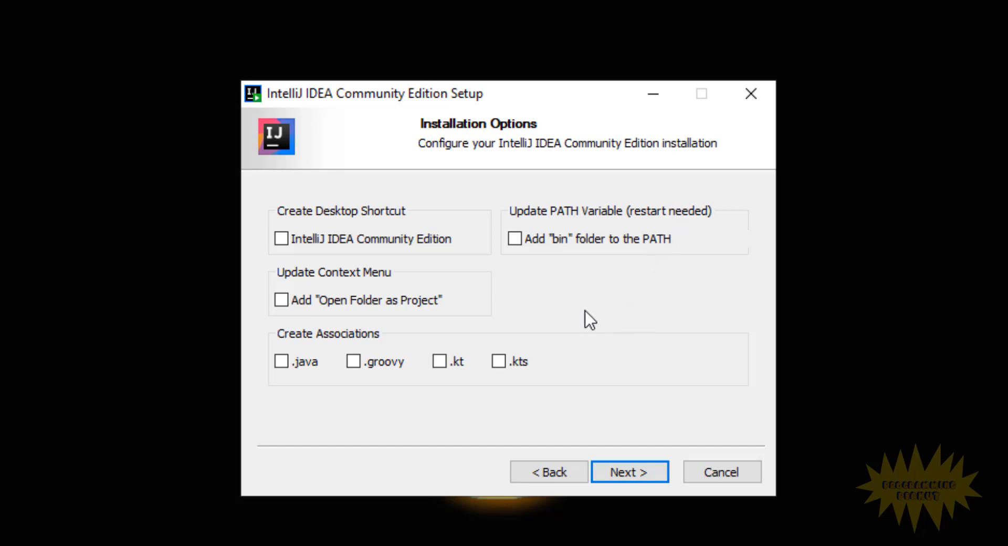
pyautogui.click(620, 475)
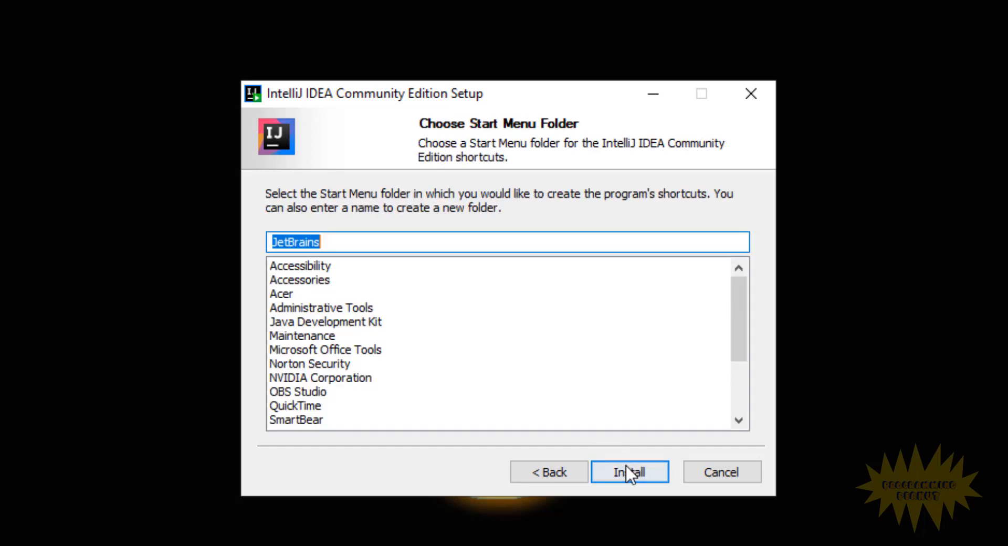
pyautogui.click(626, 473)
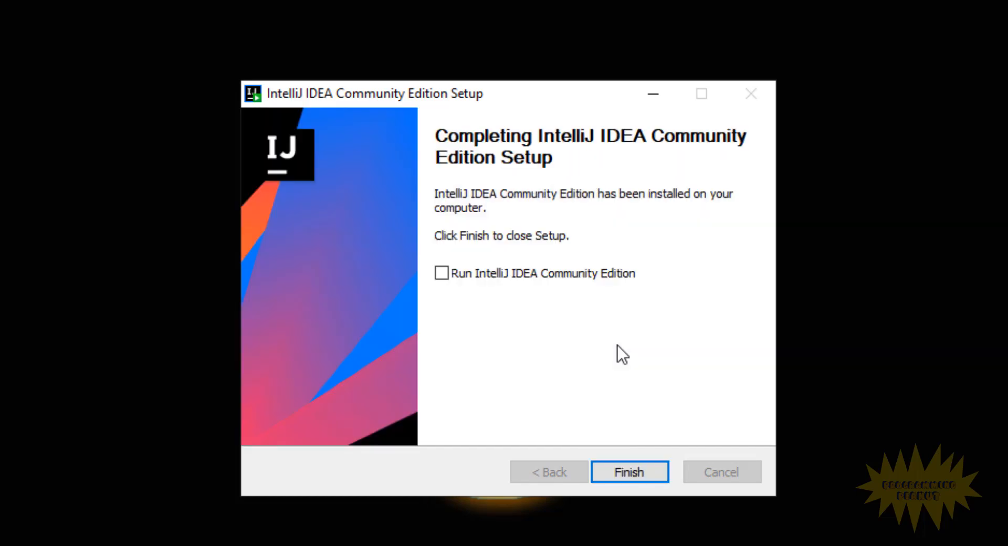
pyautogui.click(442, 273)
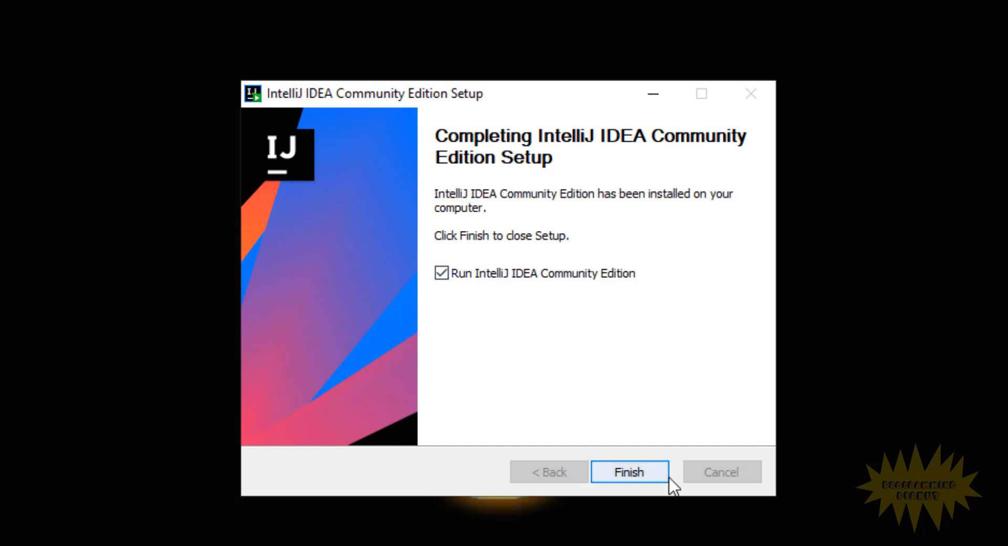
pyautogui.click(625, 468)
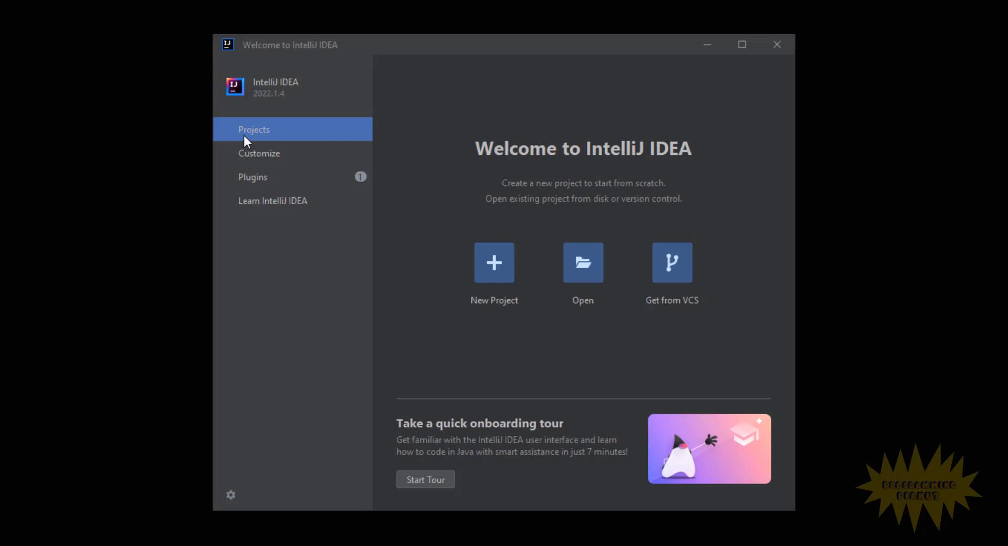
# - Start a new project and name it Demo1
pyautogui.click(486, 270)
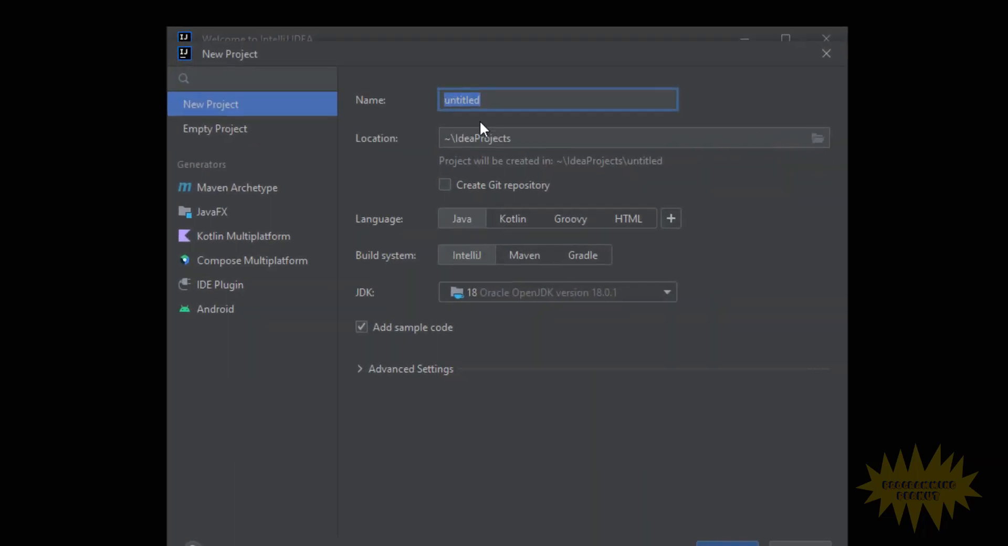
pyautogui.press('BackSpace')
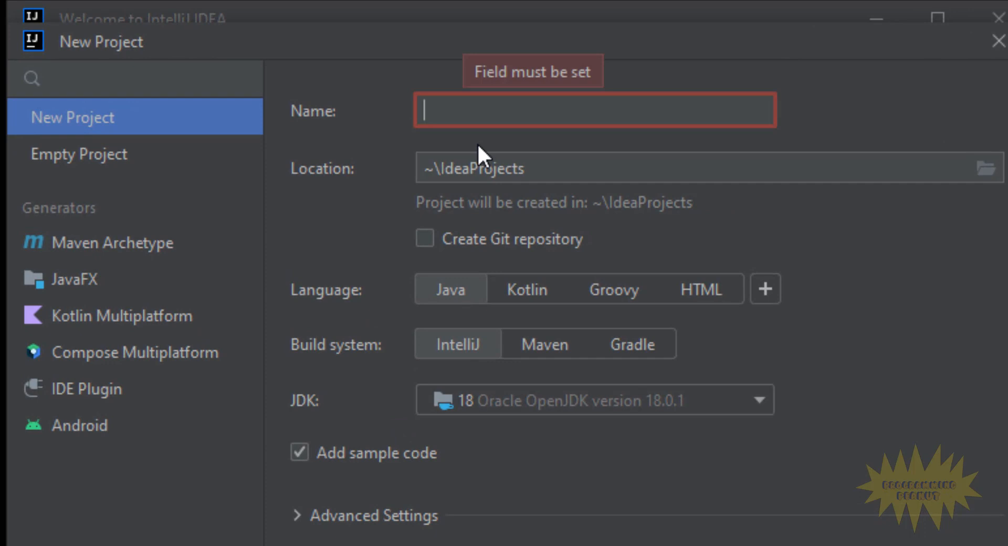
pyautogui.write('Demo1')
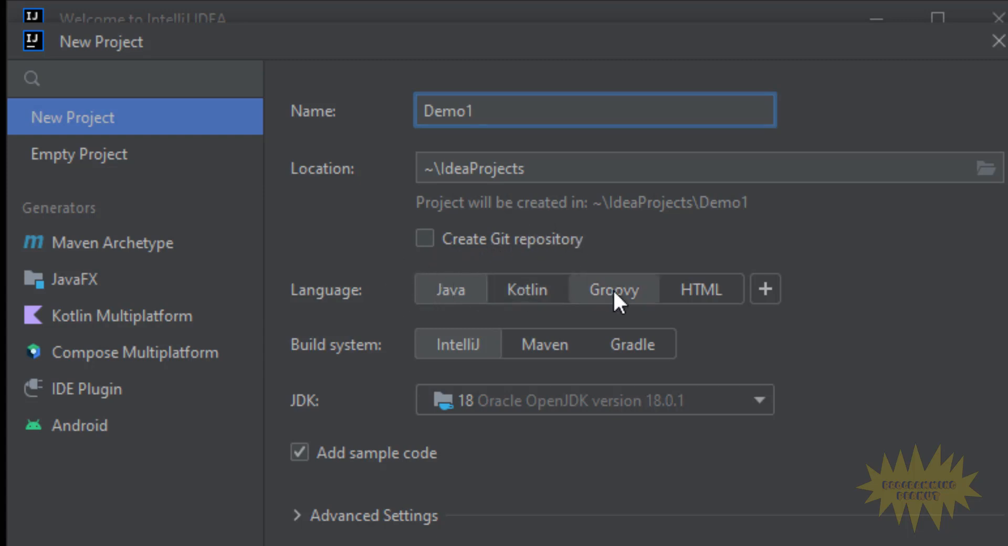
# - Review the extra language plugins and JDK choices, and create the project with Java, the IntelliJ build system, JDK 18 and sample code
pyautogui.click(772, 292)
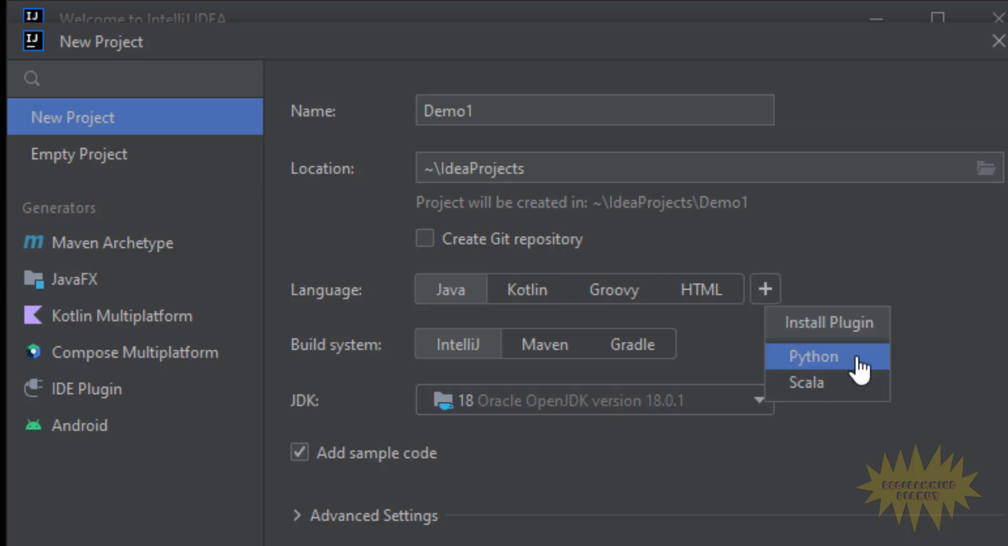
pyautogui.click(504, 447)
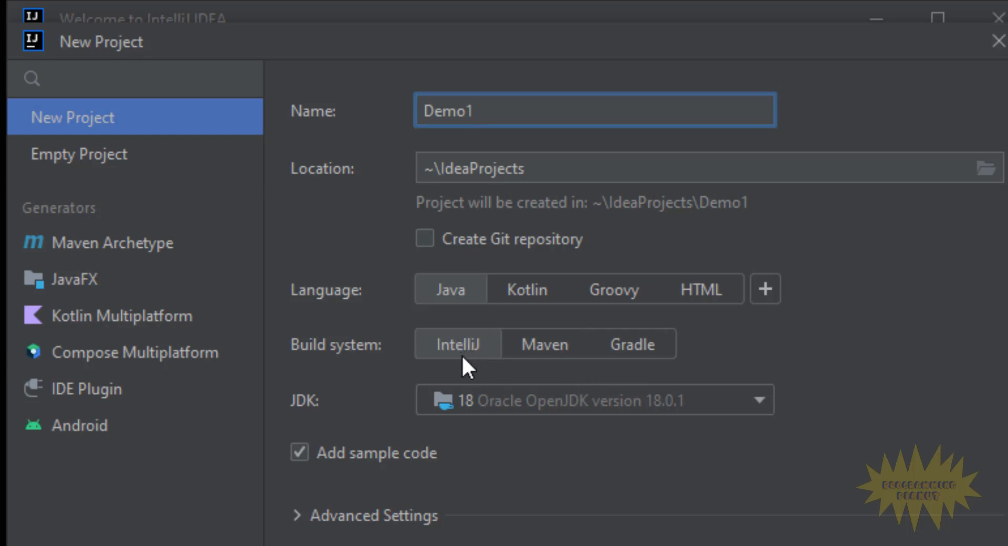
pyautogui.click(733, 398)
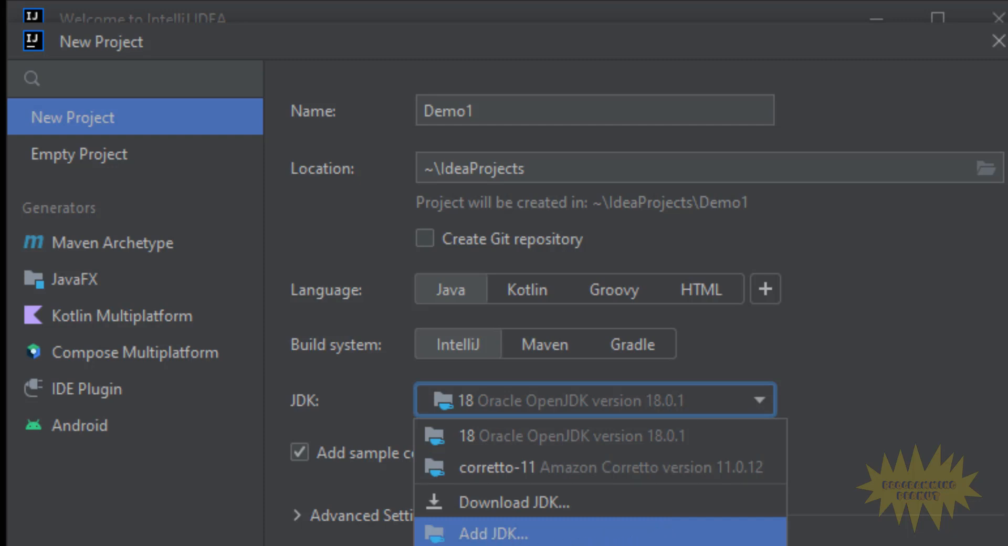
pyautogui.press('Escape')
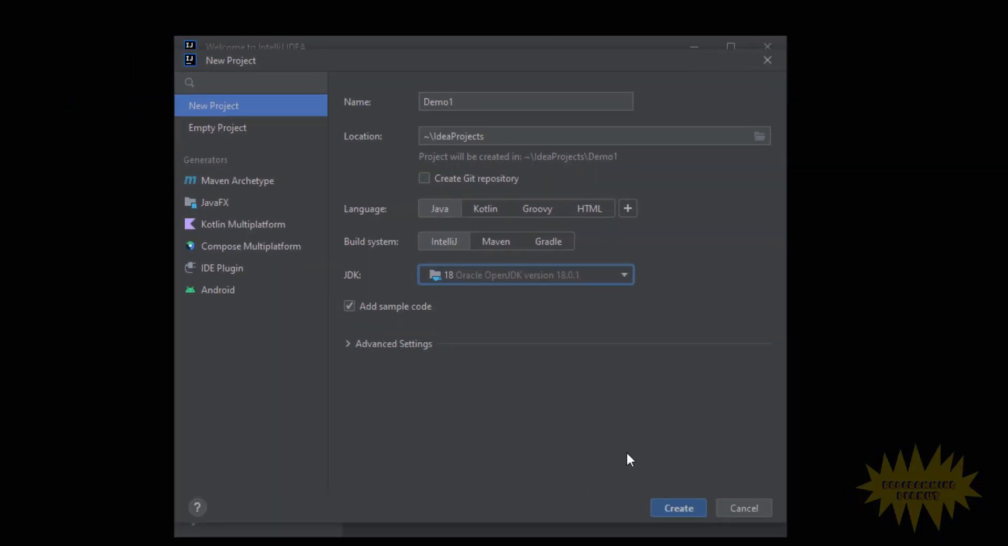
pyautogui.click(697, 504)
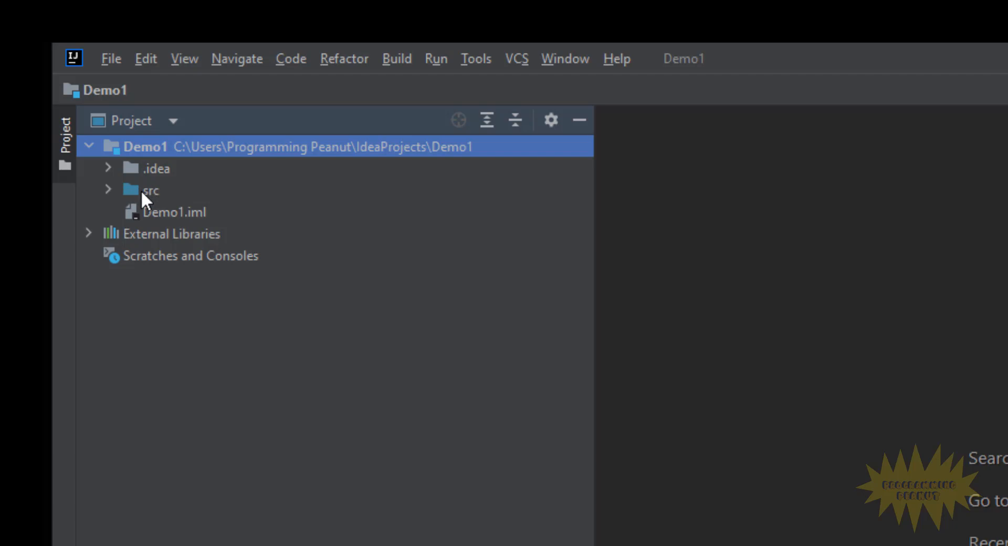
# - Open the Main class from the project's src folder and examine its sample code and the printed string
pyautogui.click(108, 189)
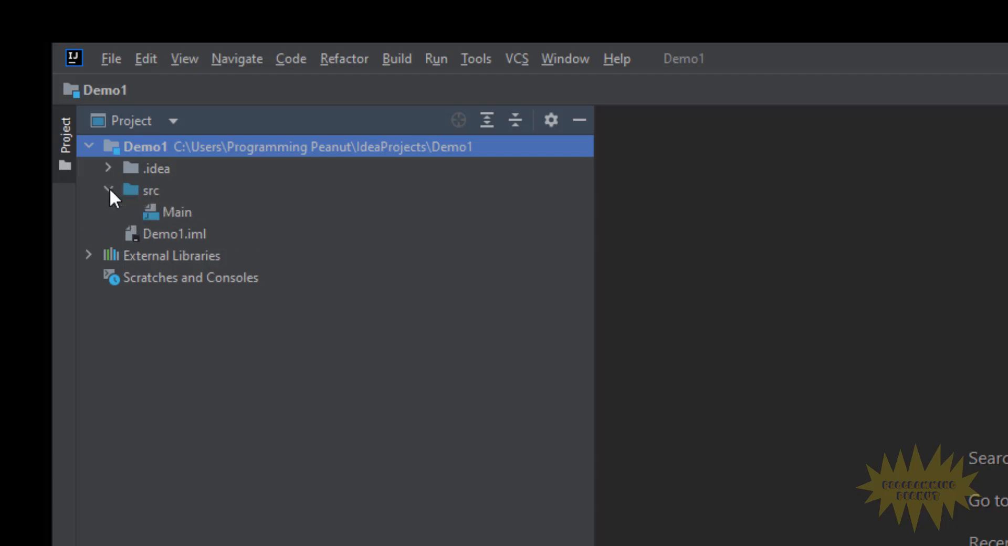
pyautogui.doubleClick(187, 213)
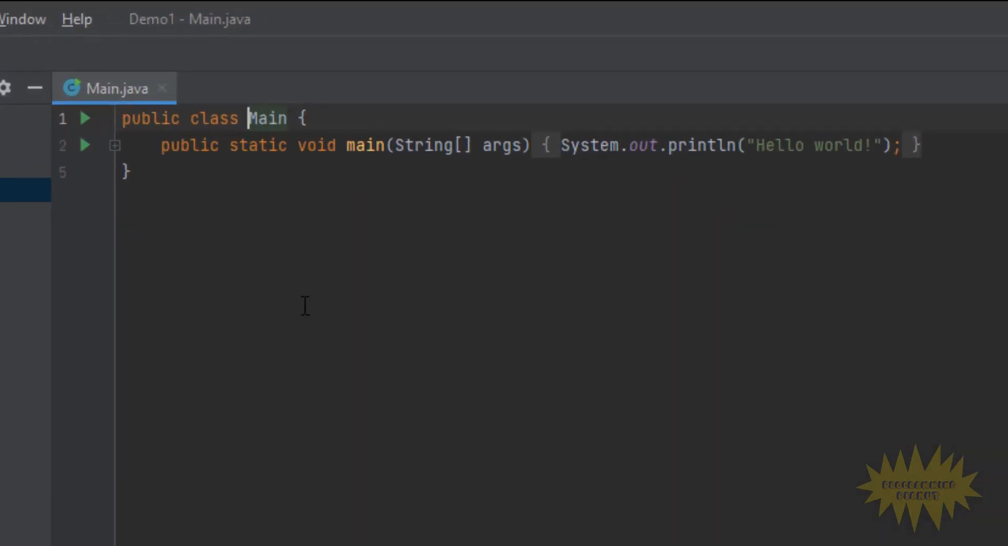
pyautogui.click(340, 273)
pyautogui.moveTo(156, 216); pyautogui.dragTo(112, 113)
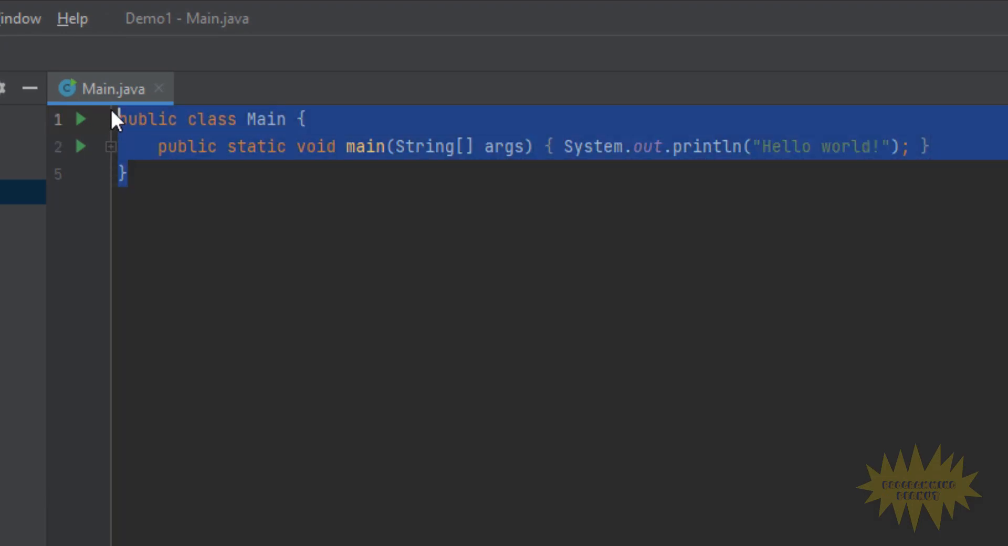
pyautogui.click(256, 220)
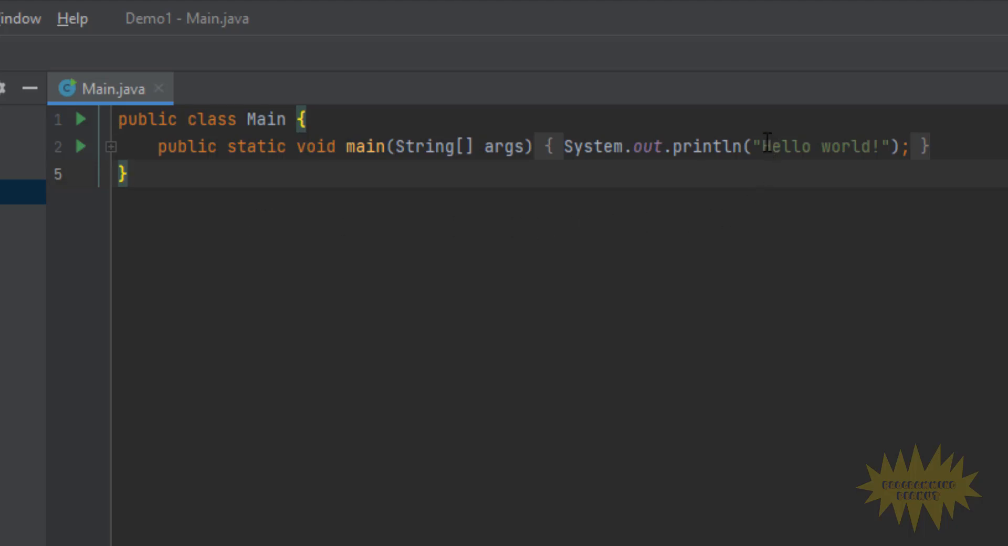
pyautogui.moveTo(763, 148); pyautogui.dragTo(882, 147)
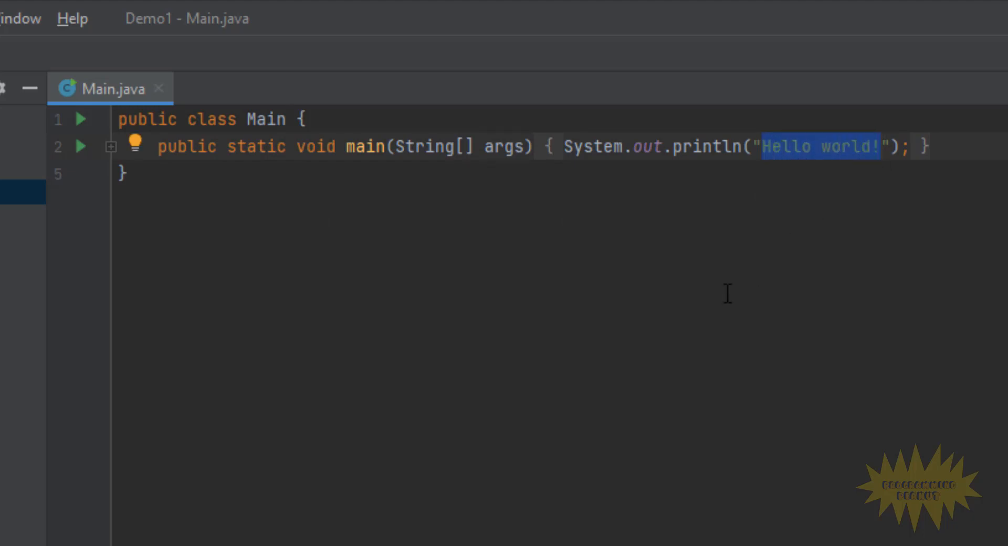
pyautogui.click(268, 255)
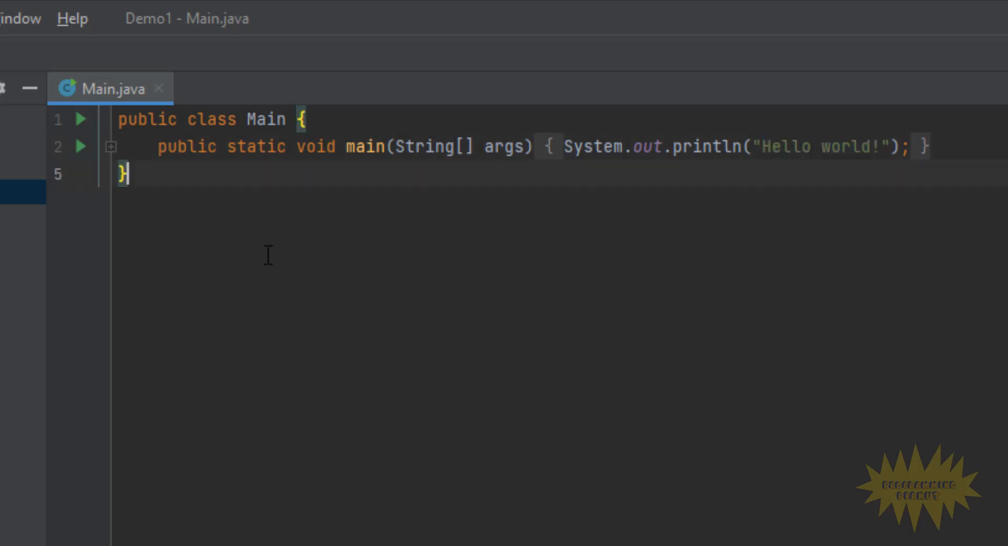
# - Run Main.main() and compare the console output with the string in the println statement
pyautogui.click(83, 147)
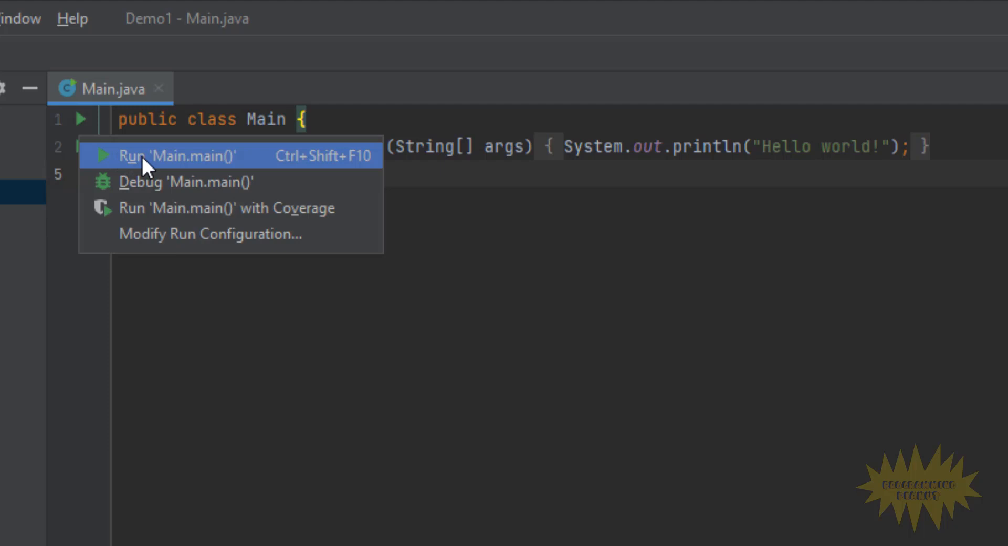
pyautogui.click(141, 156)
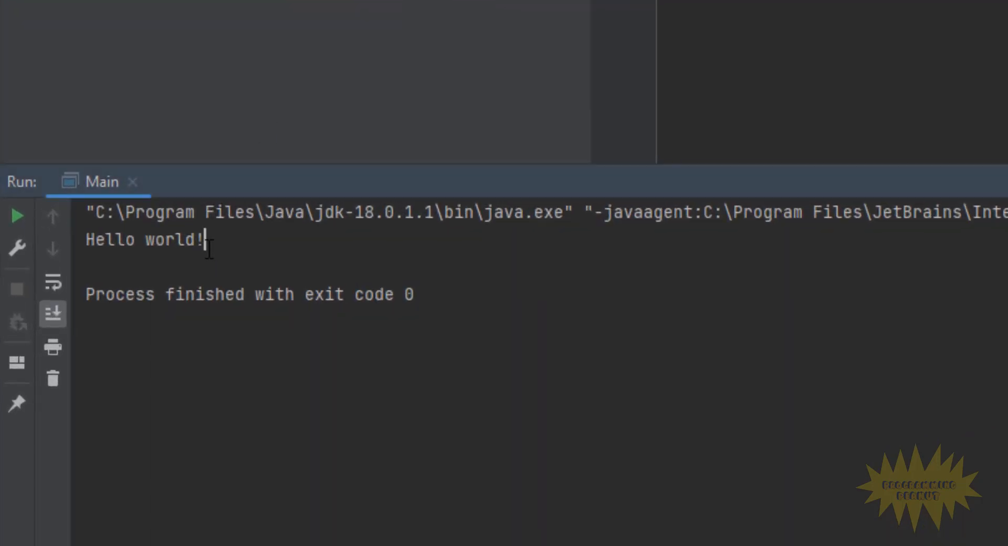
pyautogui.moveTo(205, 240); pyautogui.dragTo(85, 240)
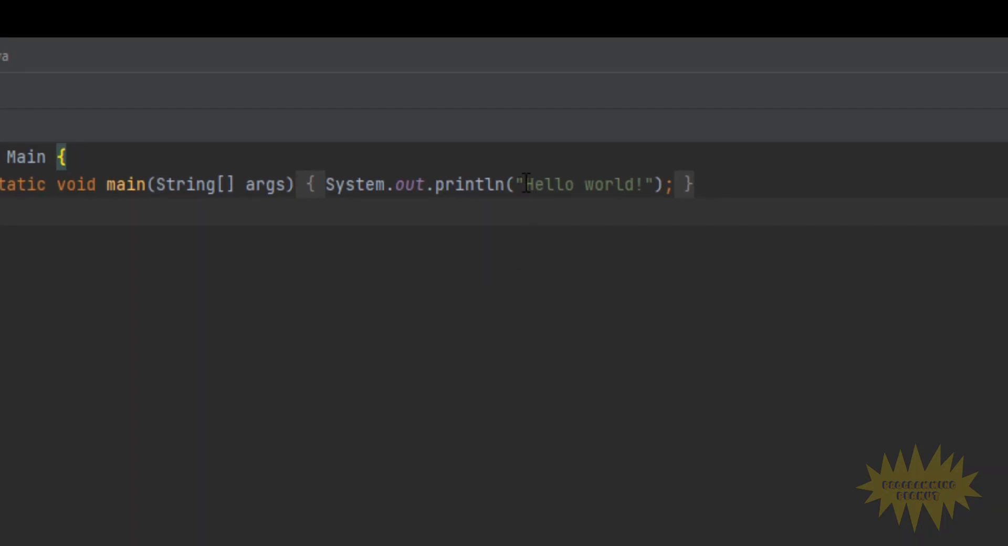
pyautogui.moveTo(524, 184); pyautogui.dragTo(648, 193)
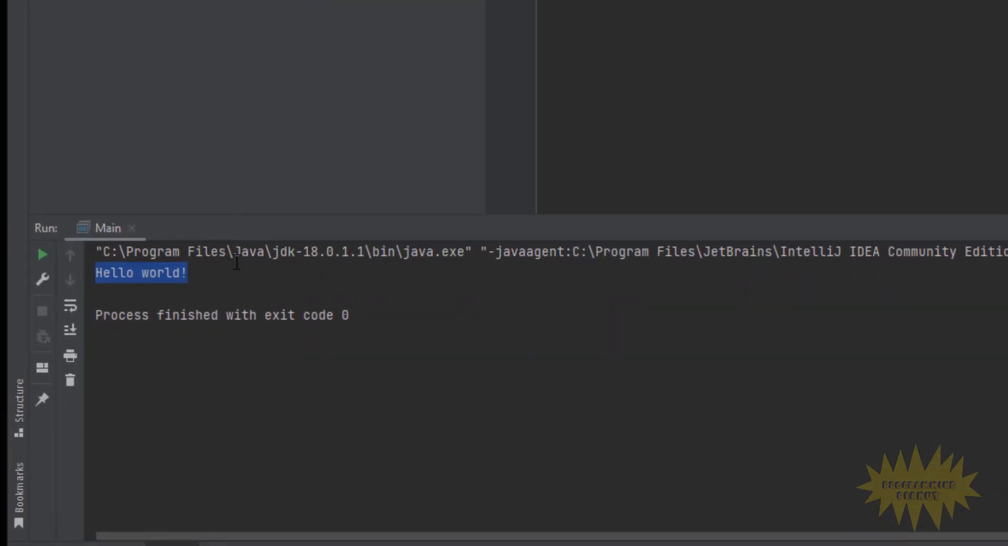
pyautogui.click(216, 274)
pyautogui.moveTo(220, 274); pyautogui.dragTo(96, 277)
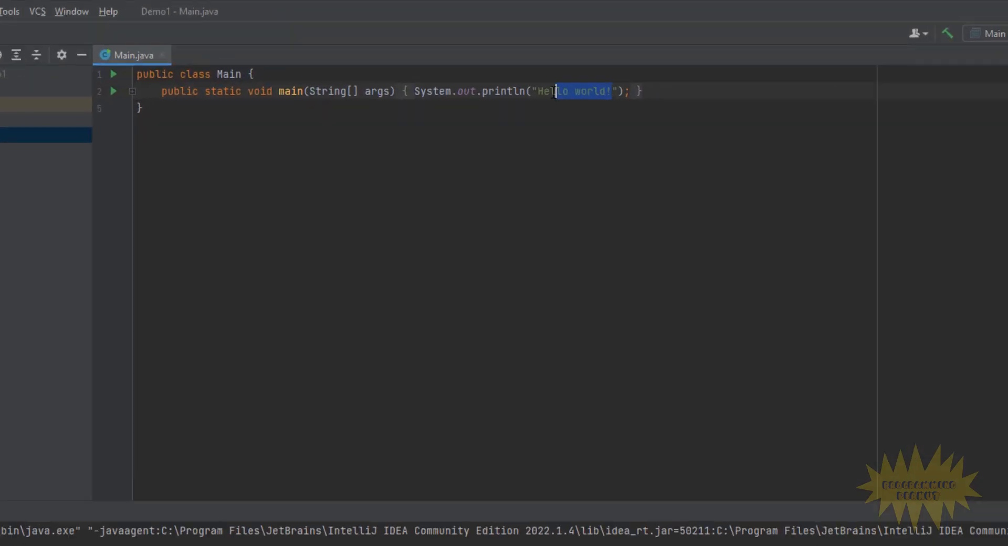
# - Replace the string in the println statement with "Subscribe to Programming Peanut!"
pyautogui.moveTo(374, 192); pyautogui.dragTo(358, 199)
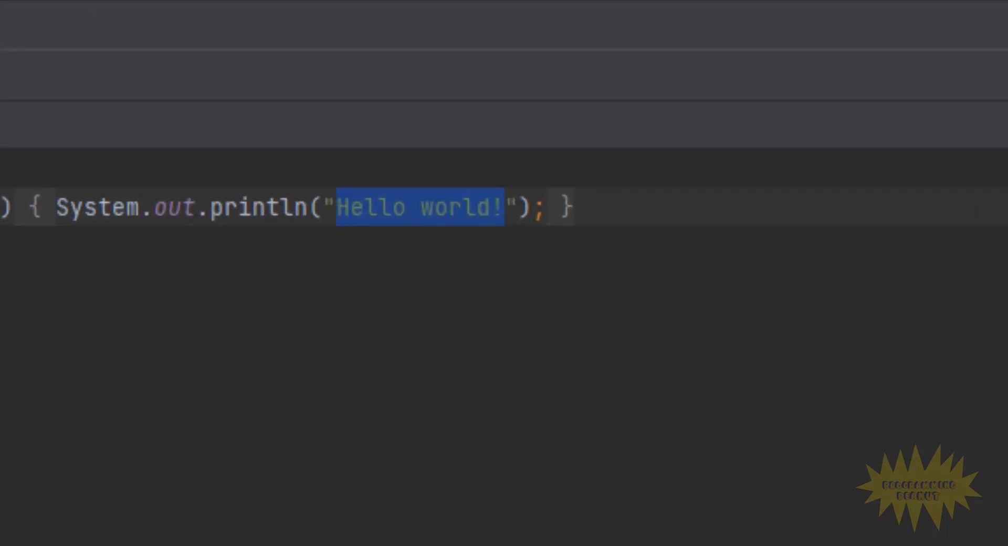
pyautogui.write('Subscr')
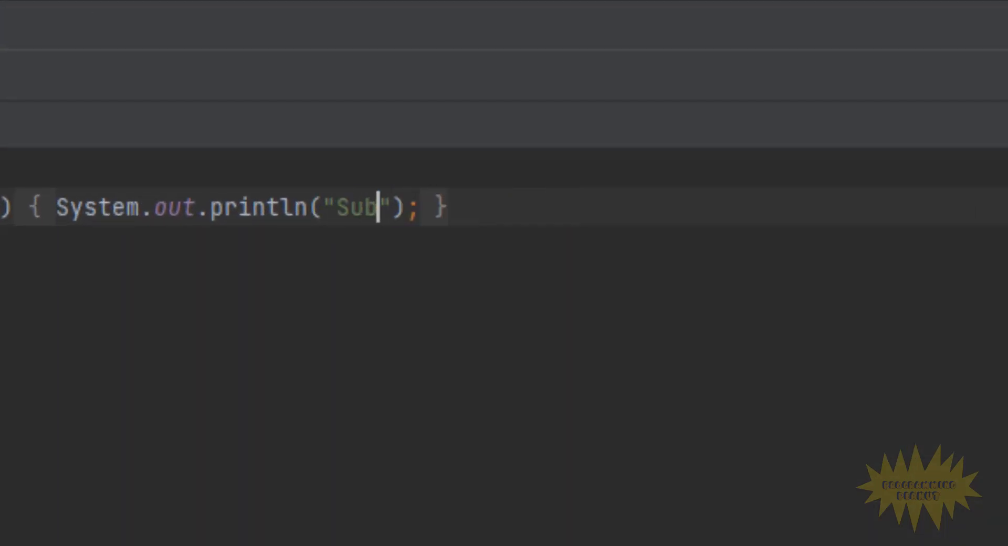
pyautogui.write('ibe to Programmin')
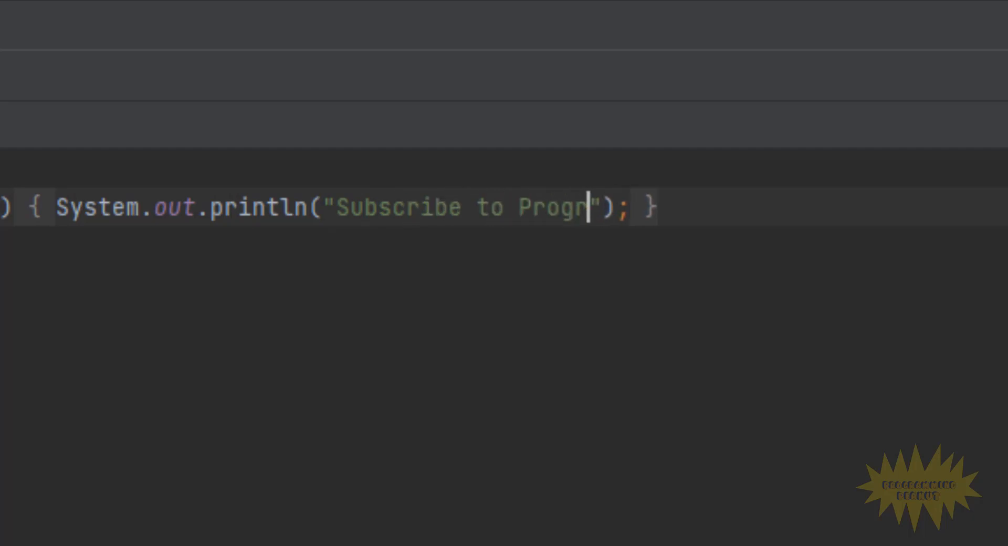
pyautogui.write('g Peanut')
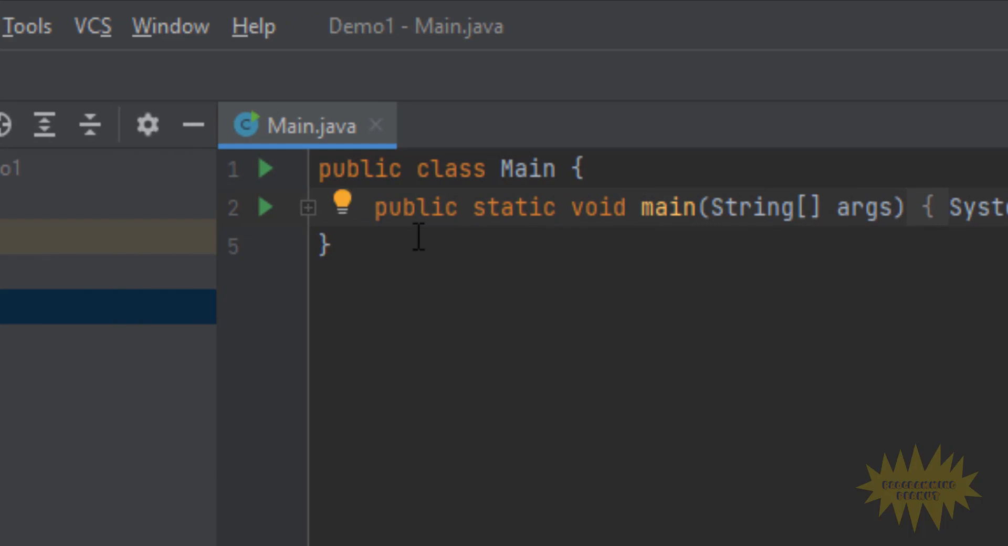
# - Run Main.main() again with the edited string and check the line printed in the console
pyautogui.click(265, 203)
pyautogui.click(302, 227)
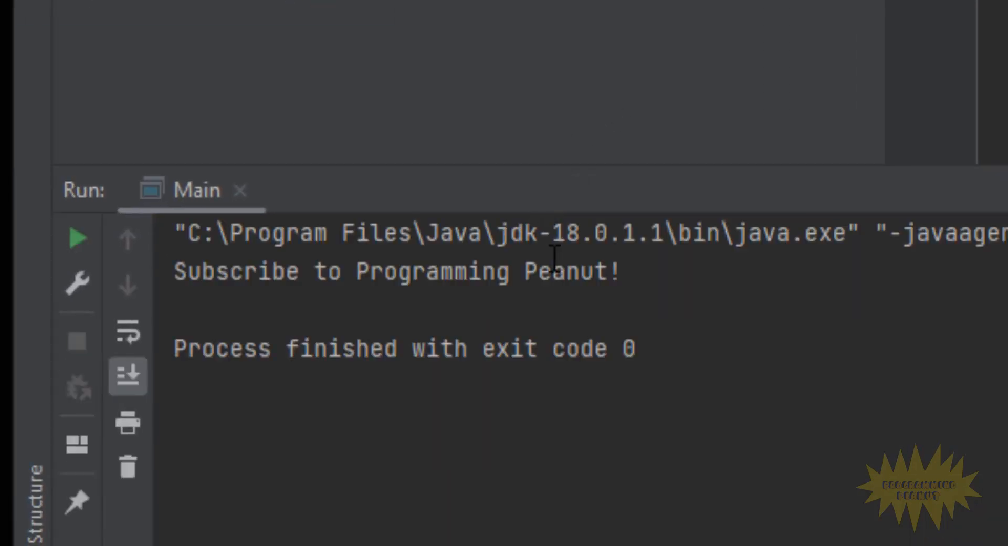
pyautogui.moveTo(639, 273); pyautogui.dragTo(180, 292)
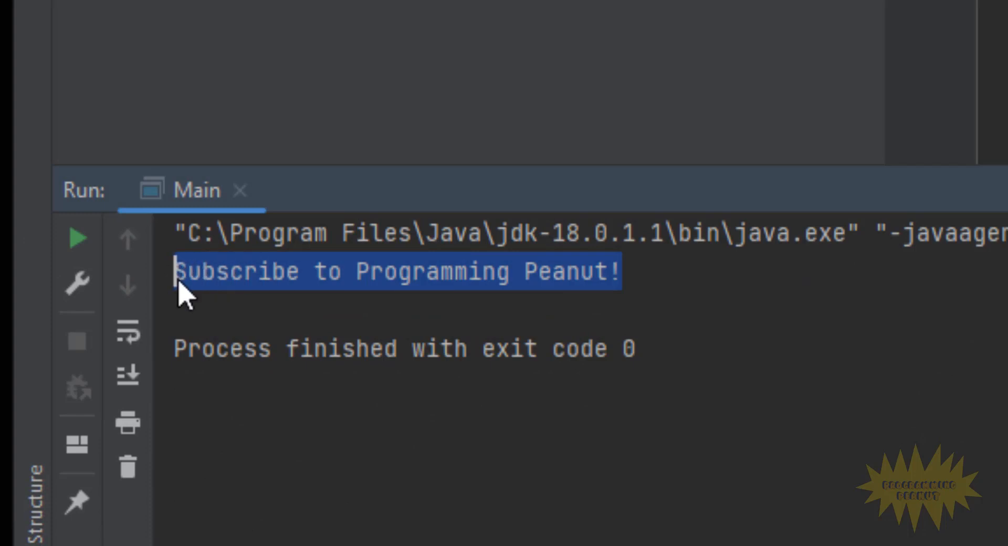
pyautogui.click(664, 311)
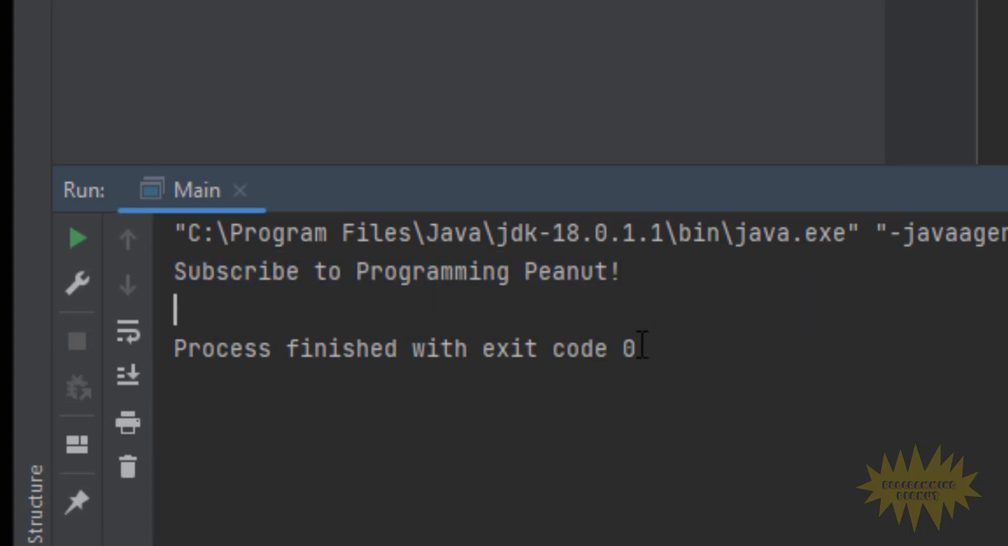